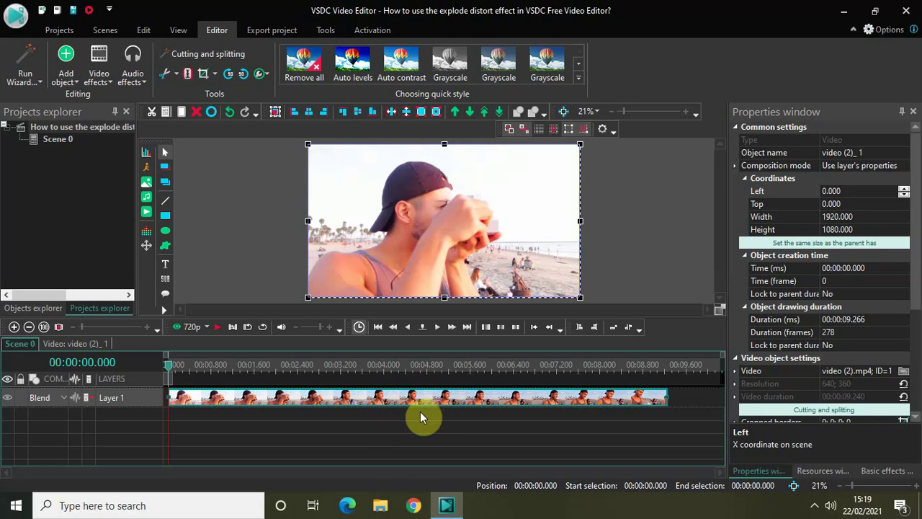
Apply a Transforms > Distort effect (Faceted glass) spanning the whole beach clip
double_click(326, 398)
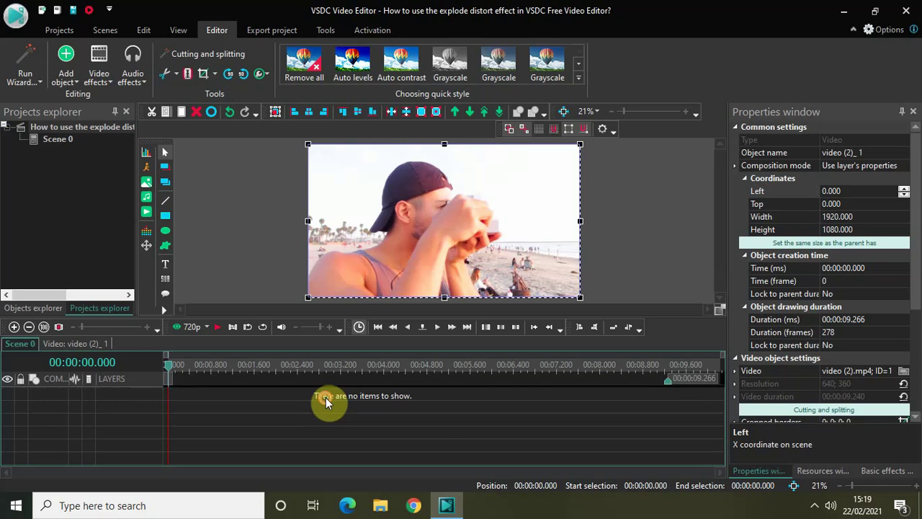
left_click(99, 69)
mouse_move(124, 144)
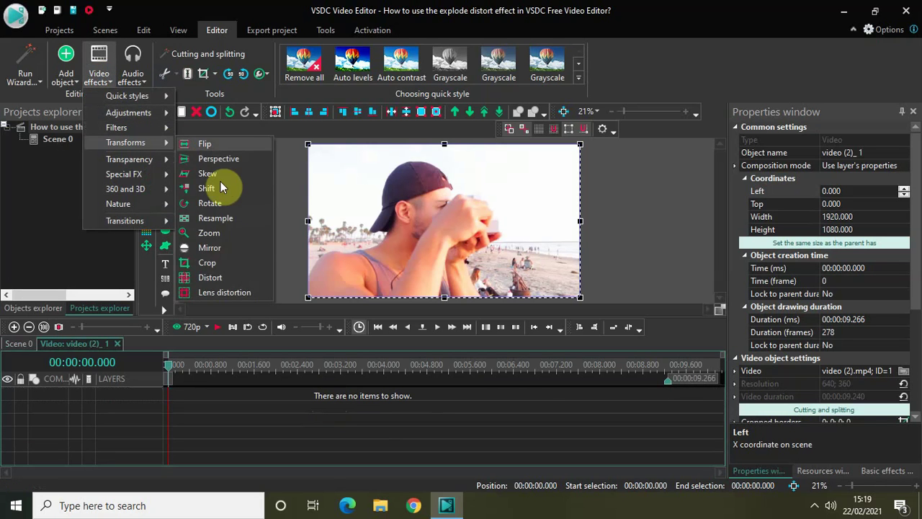
left_click(214, 277)
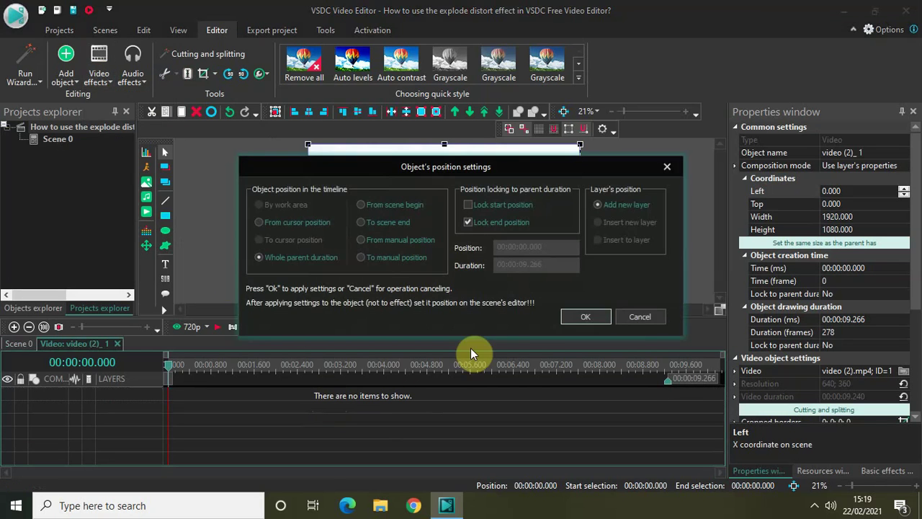
left_click(590, 317)
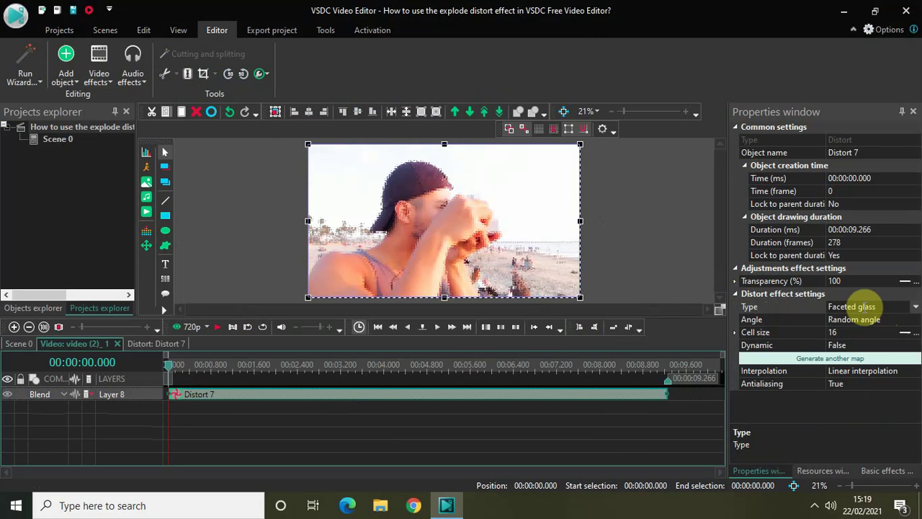
Switch the Distort effect's type from Faceted glass to Explode
left_click(915, 308)
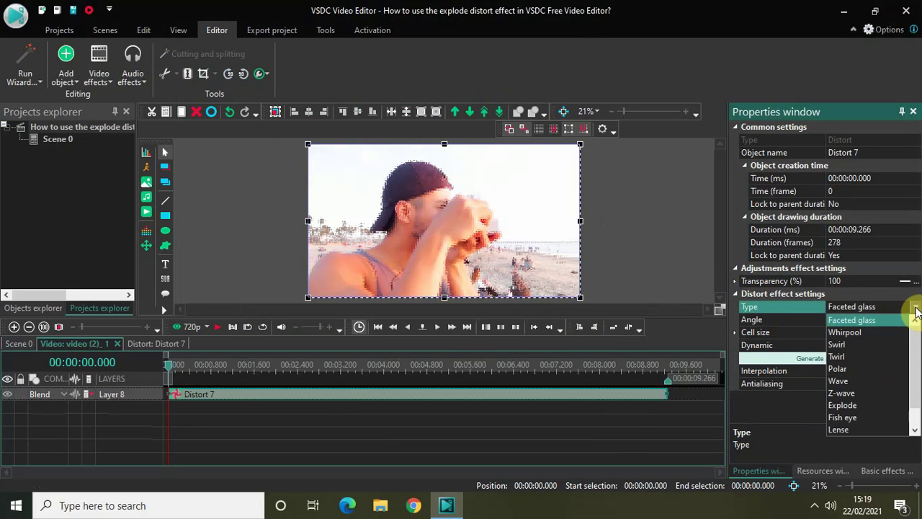
left_click(850, 405)
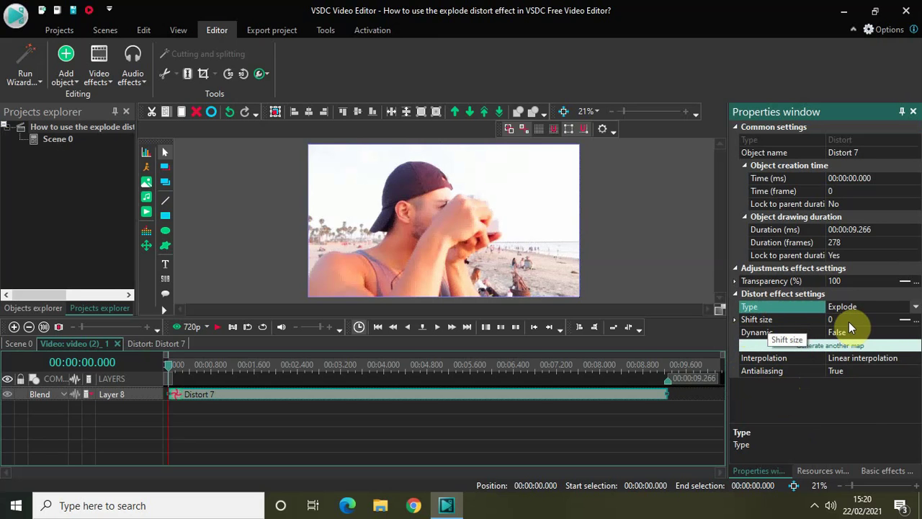
Step the Explode shift size slider up from 0 to 70
left_click(892, 320)
left_click(892, 321)
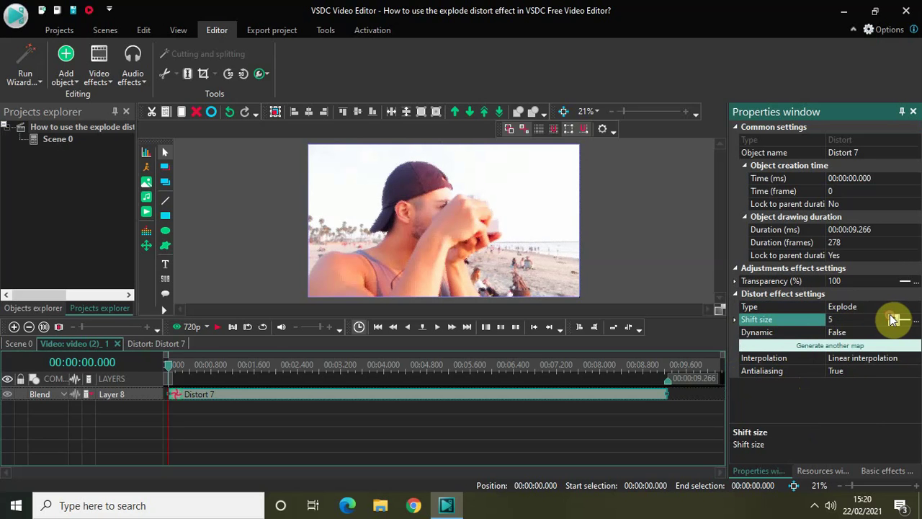
left_click(891, 321)
left_click(892, 321)
left_click(892, 320)
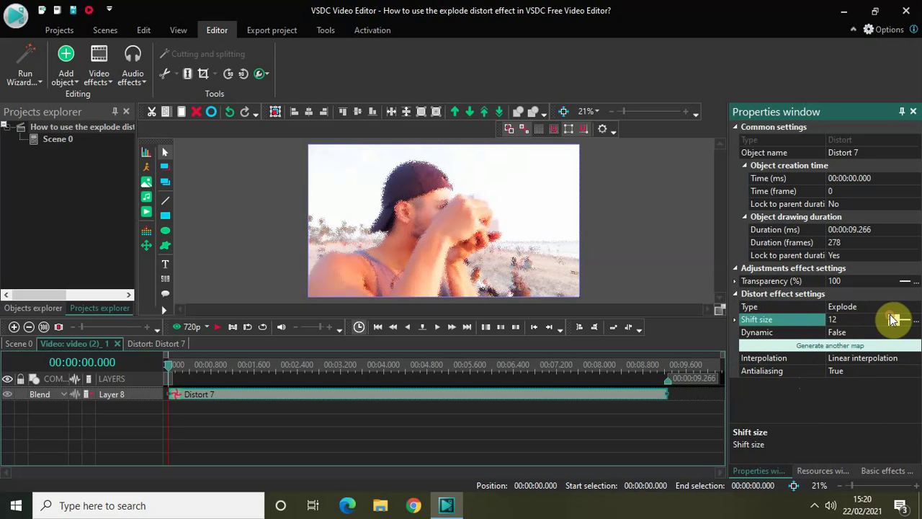
left_click(892, 321)
left_click(892, 321)
left_click(892, 319)
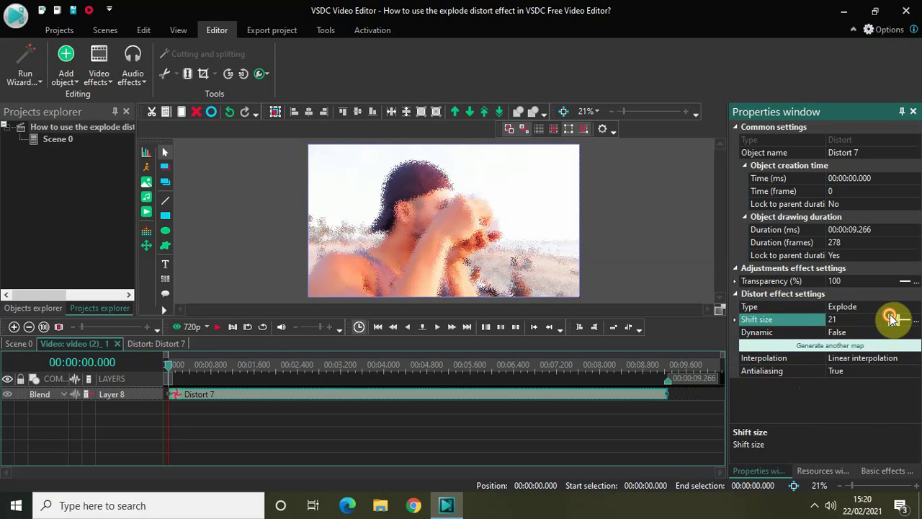
left_click(893, 320)
left_click(894, 319)
left_click(893, 319)
left_click(894, 319)
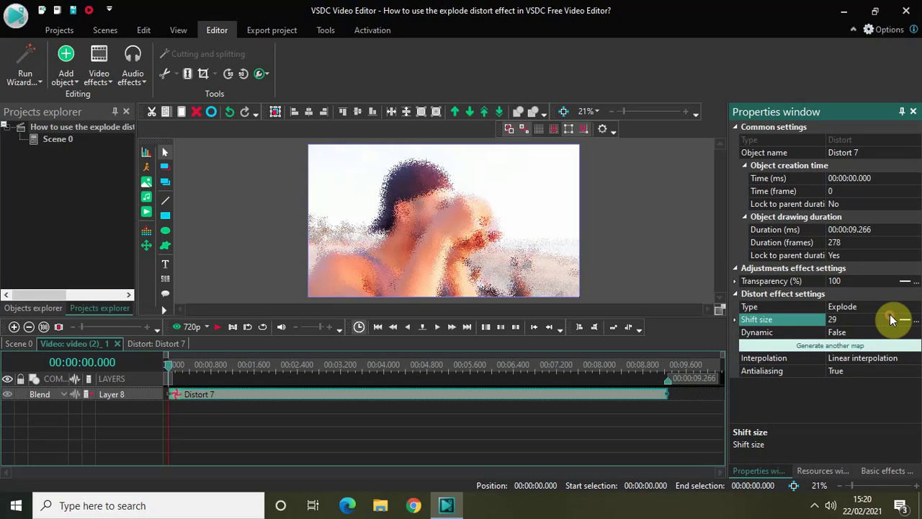
left_click(893, 320)
left_click(893, 320)
left_click(893, 320)
left_click(893, 320)
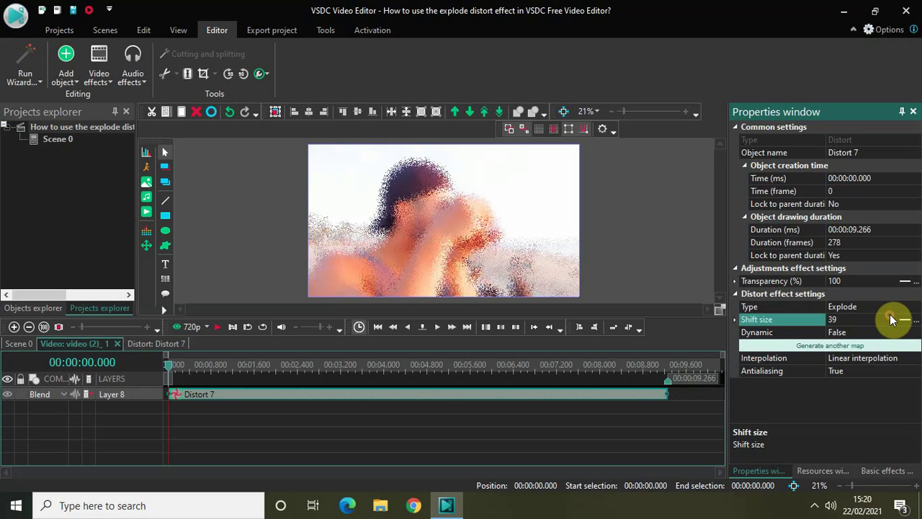
left_click(893, 319)
left_click(893, 319)
left_click(893, 319)
left_click(894, 319)
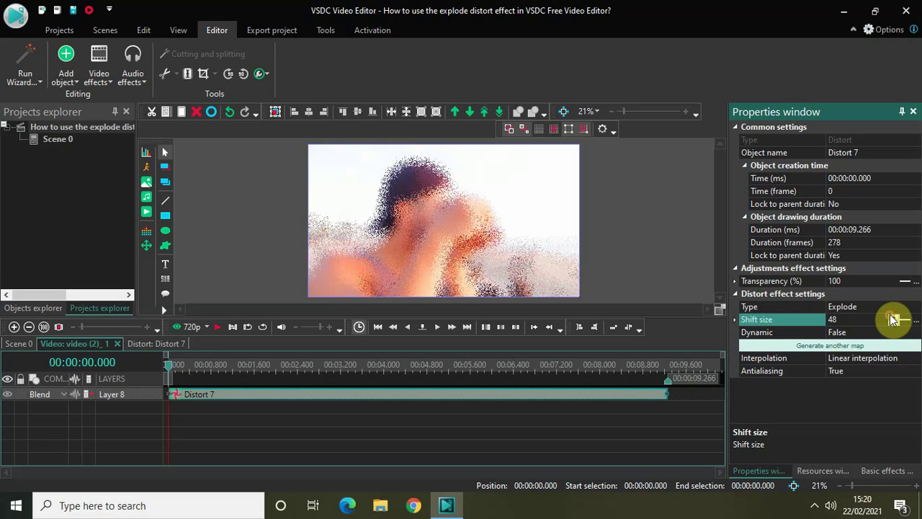
left_click(893, 319)
left_click(894, 319)
left_click(894, 319)
left_click(893, 319)
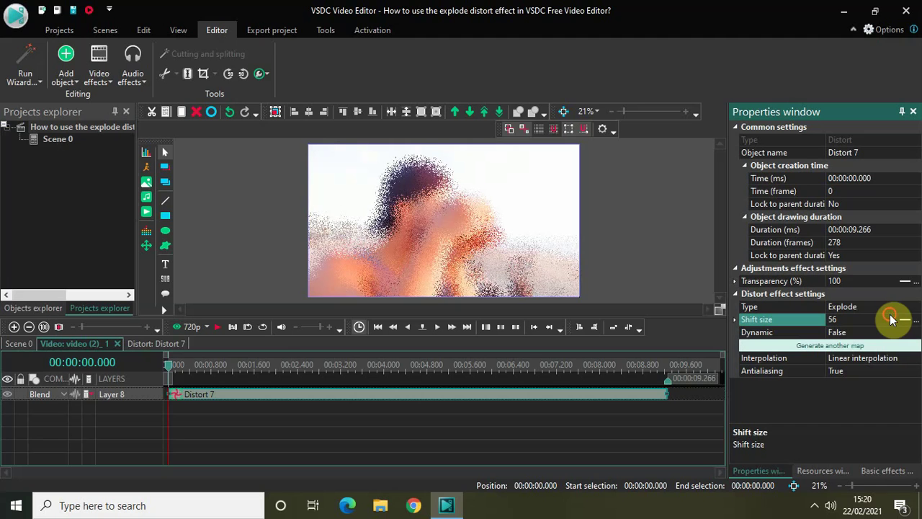
left_click(894, 320)
left_click(894, 319)
left_click(893, 319)
left_click(893, 320)
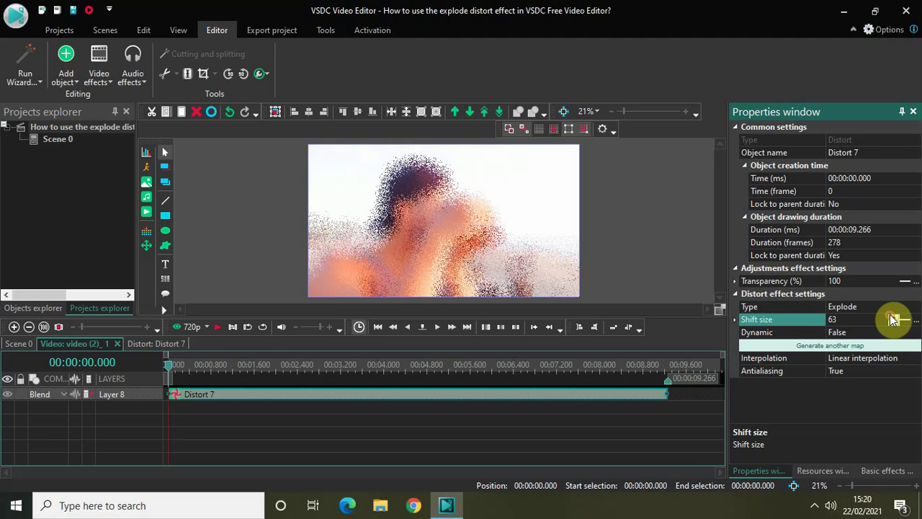
left_click(894, 319)
left_click(893, 319)
left_click(893, 319)
left_click(893, 319)
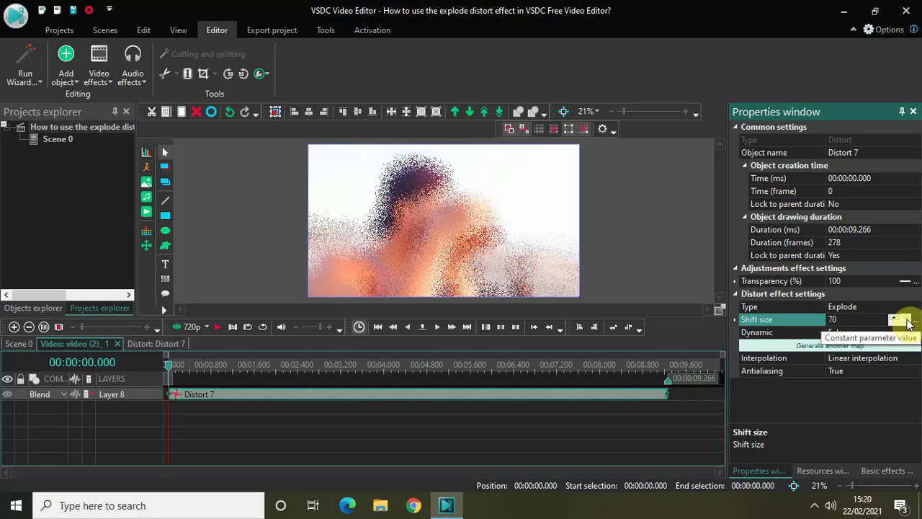
Make the shift size change linearly from 0 to 70 and play the preview
left_click(907, 321)
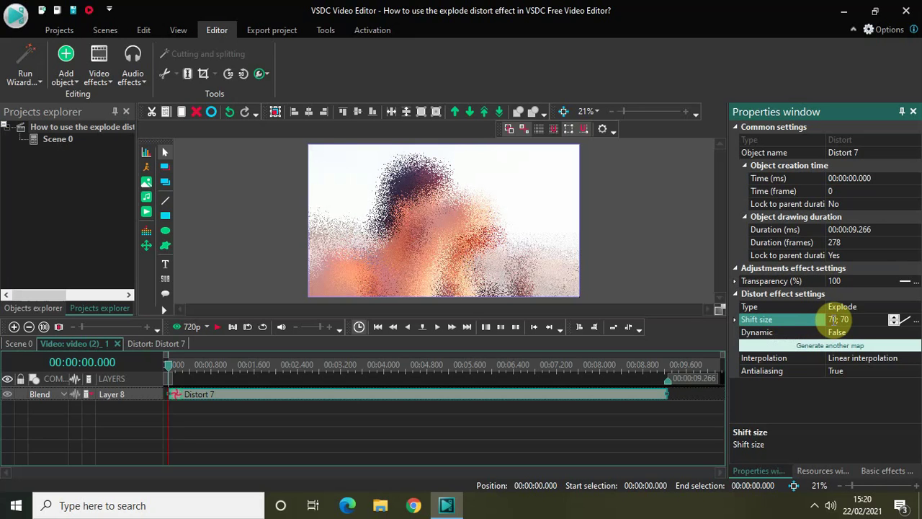
key("BackSpace")
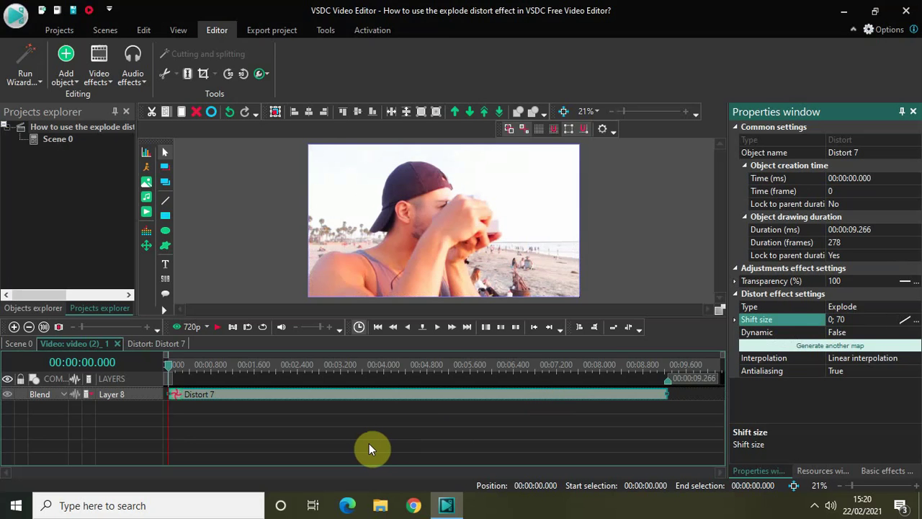
key("space")
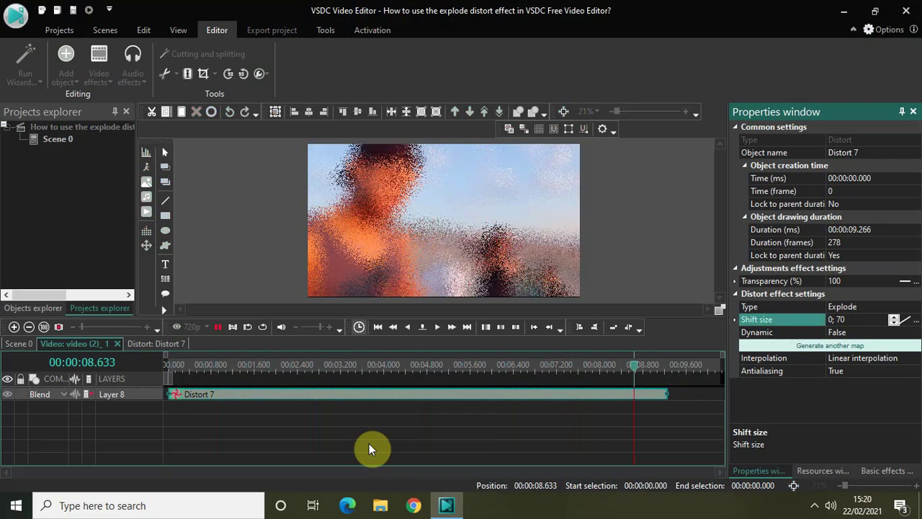
Stop playback, trim the Distort 7 effect to 4.8 seconds, and rewind to 0
key("space")
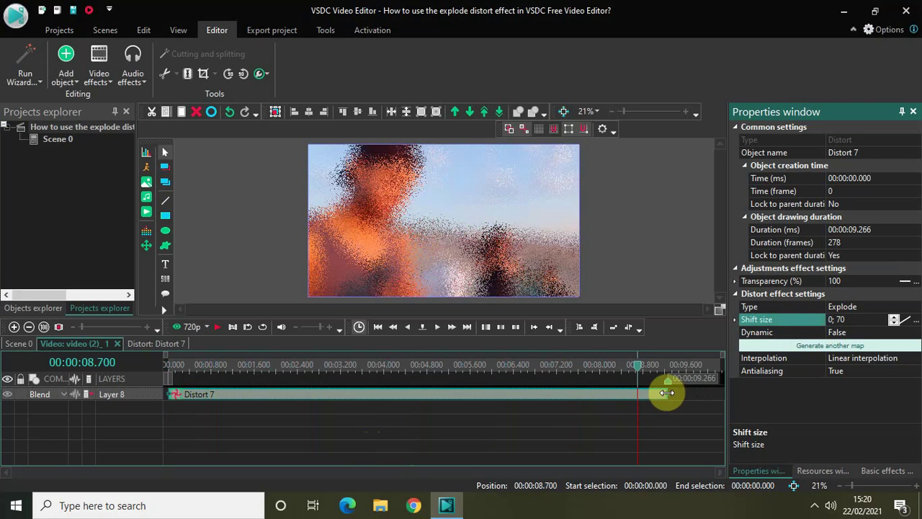
left_click_drag(663, 387, 427, 412)
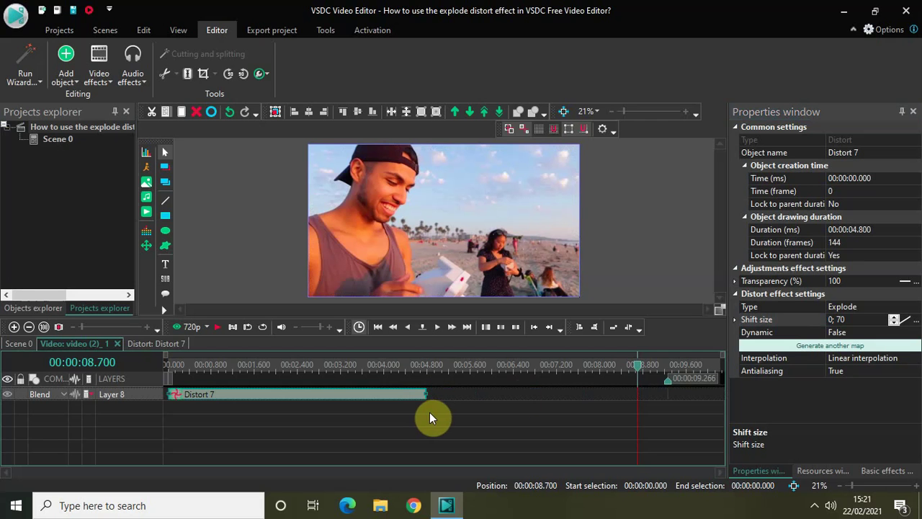
left_click_drag(638, 374, 111, 431)
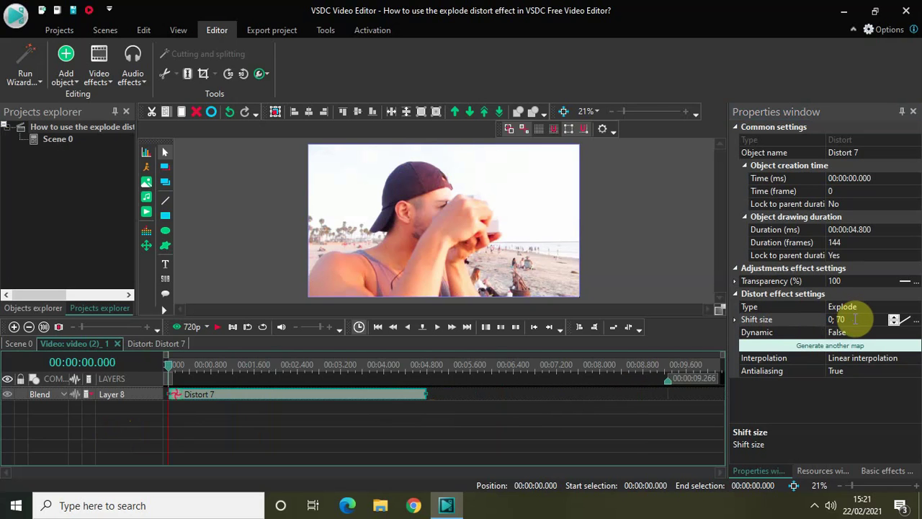
Edit the shift size value to 0 and play the preview
left_click(855, 320)
type("0")
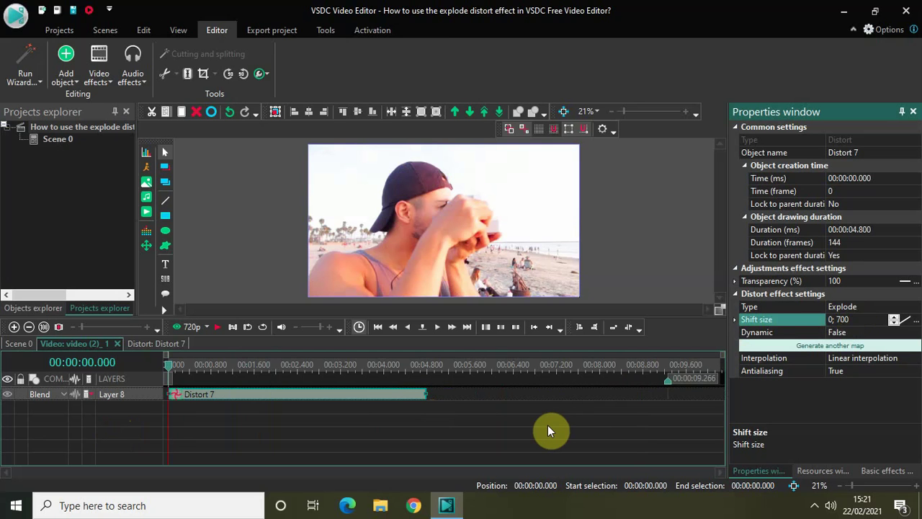
key("space")
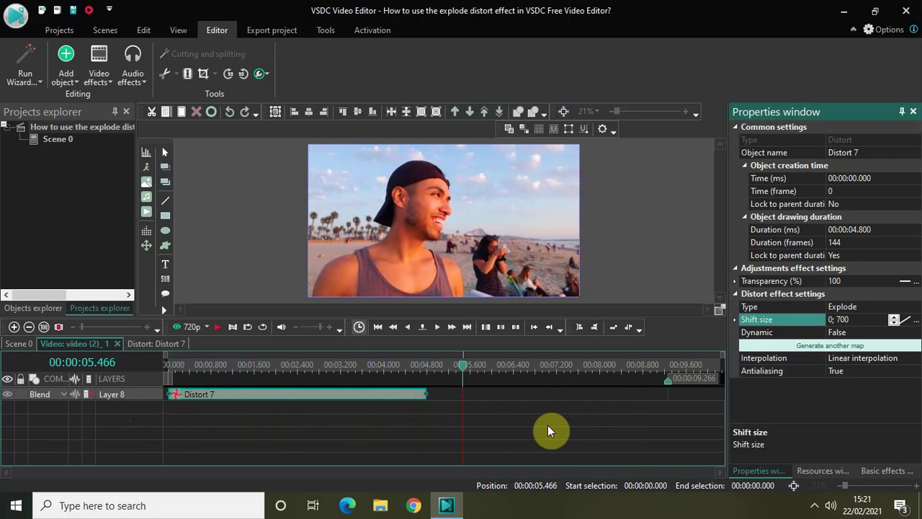
Replace the shift size values with 700;0 so it falls from 700 to 0
left_click(857, 319)
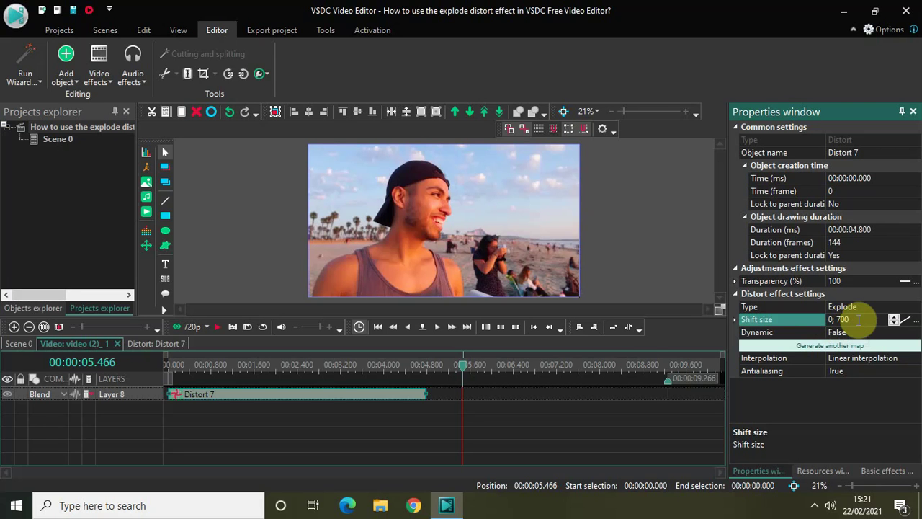
key("ctrl+a")
key("BackSpace")
type("70")
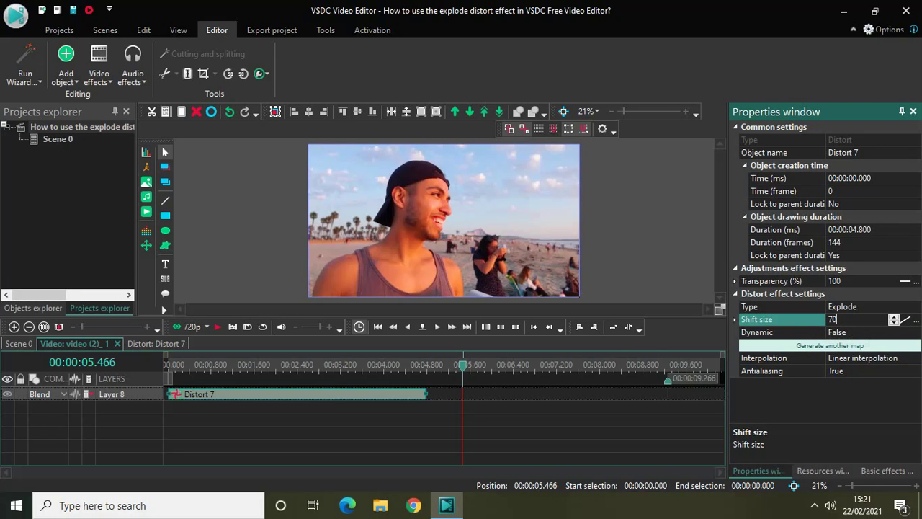
type("0;0")
key("Return")
left_click(461, 371)
key("Home")
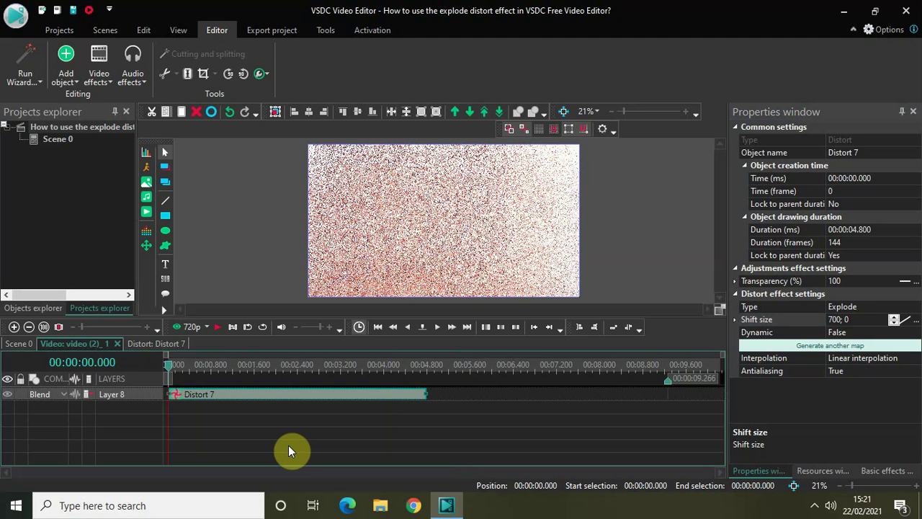
key("space")
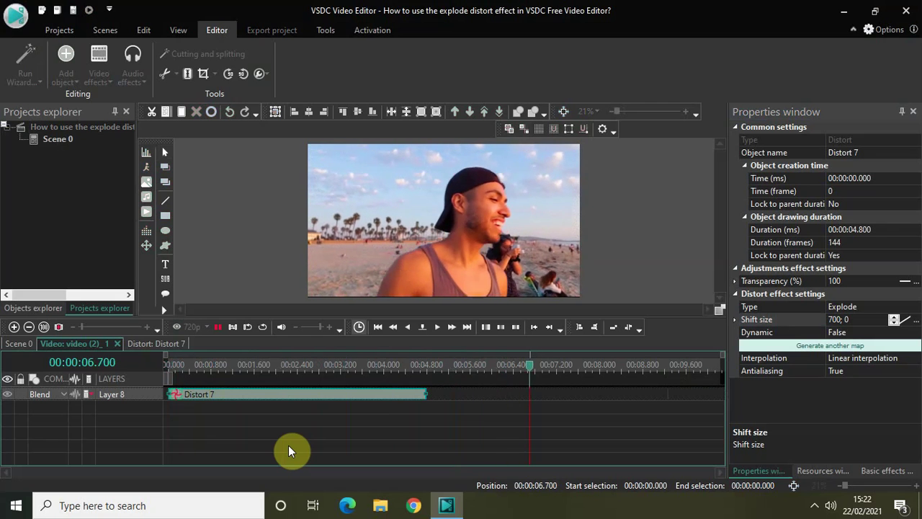
key("space")
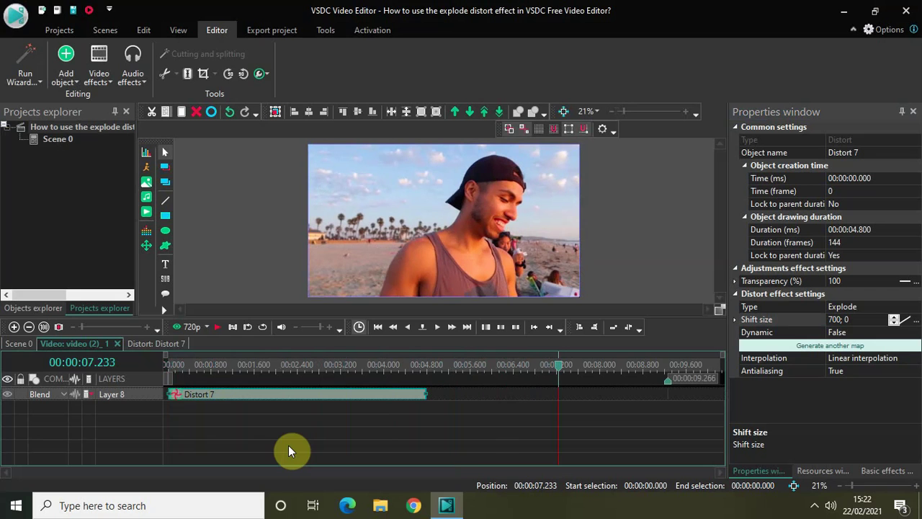
Rewind to the start and set the Distort effect's Dynamic option to True
left_click(167, 364)
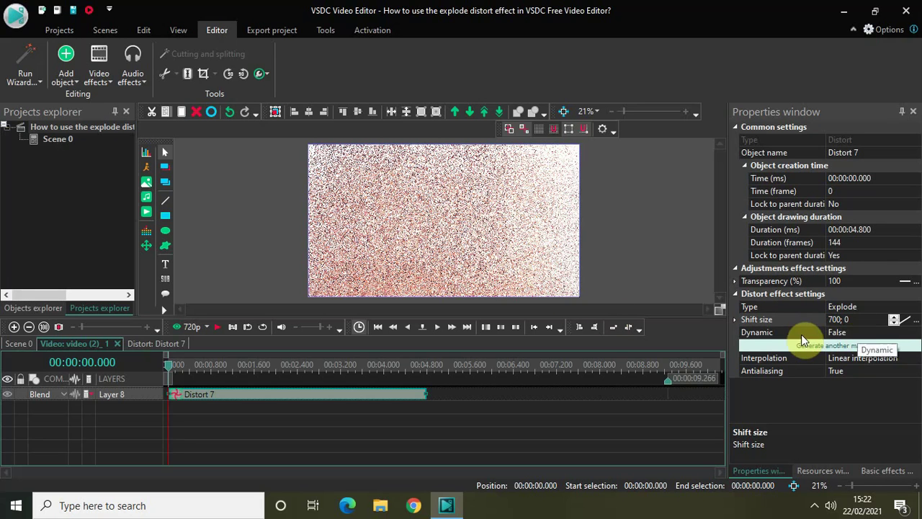
left_click(879, 331)
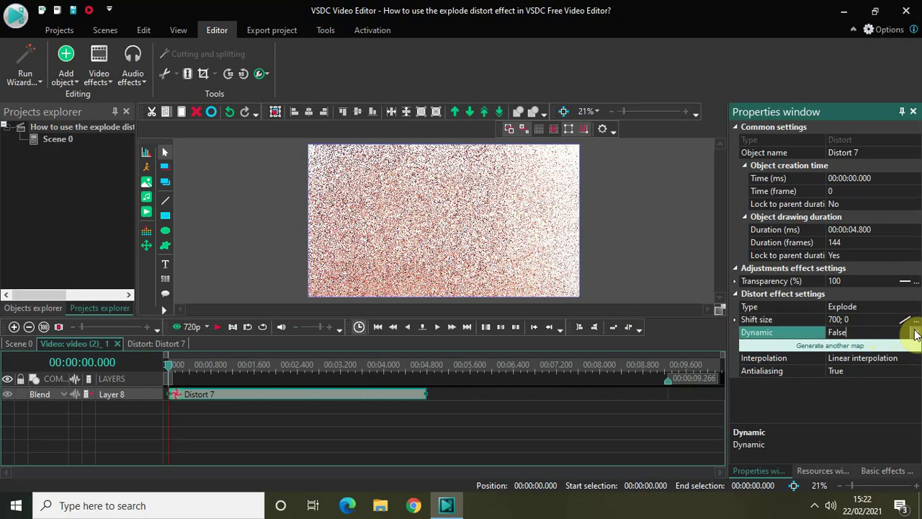
left_click(915, 332)
left_click(874, 346)
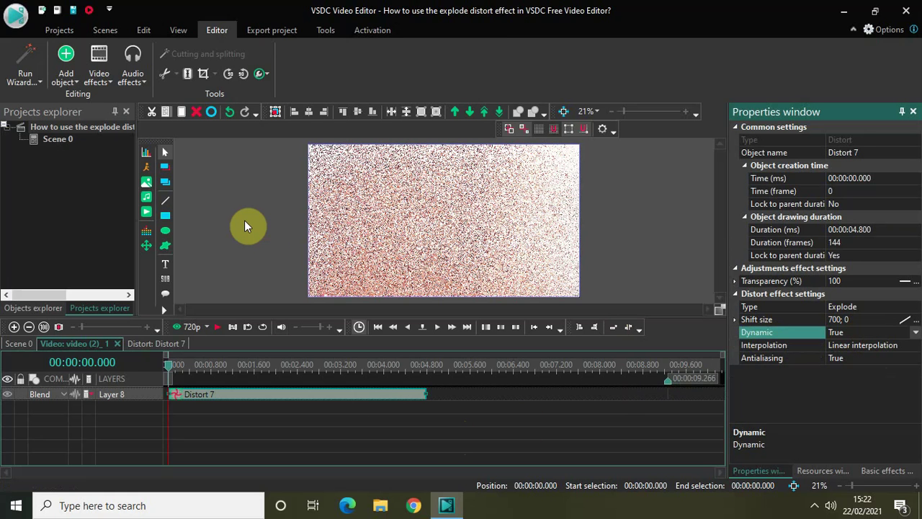
Preview the clip with Dynamic on, then jump back to the start
key("space")
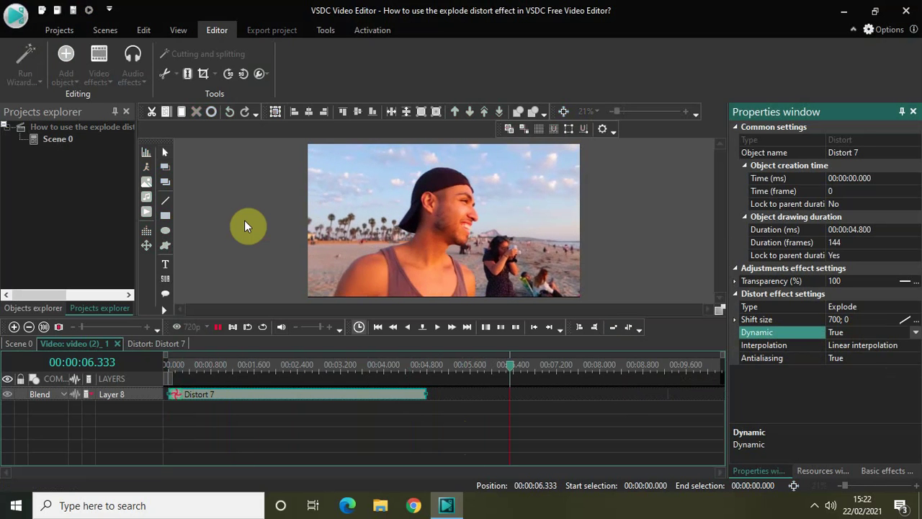
key("space")
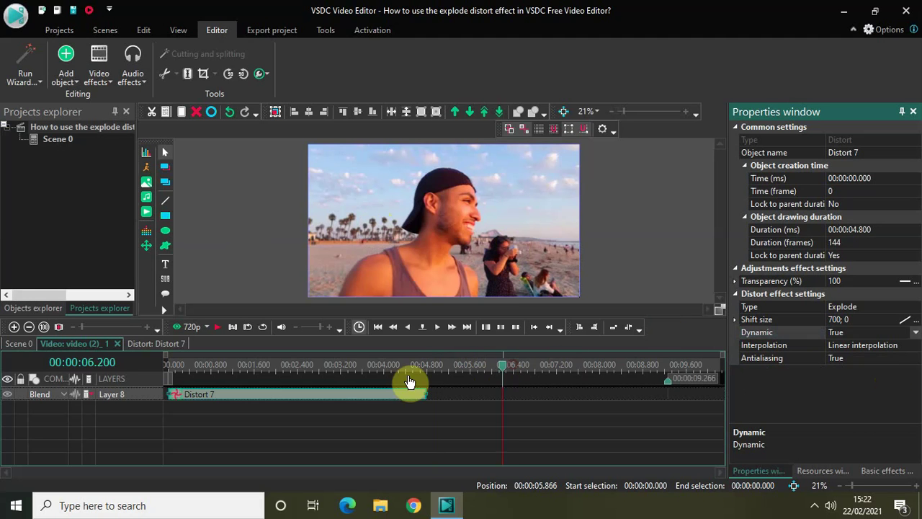
key("Home")
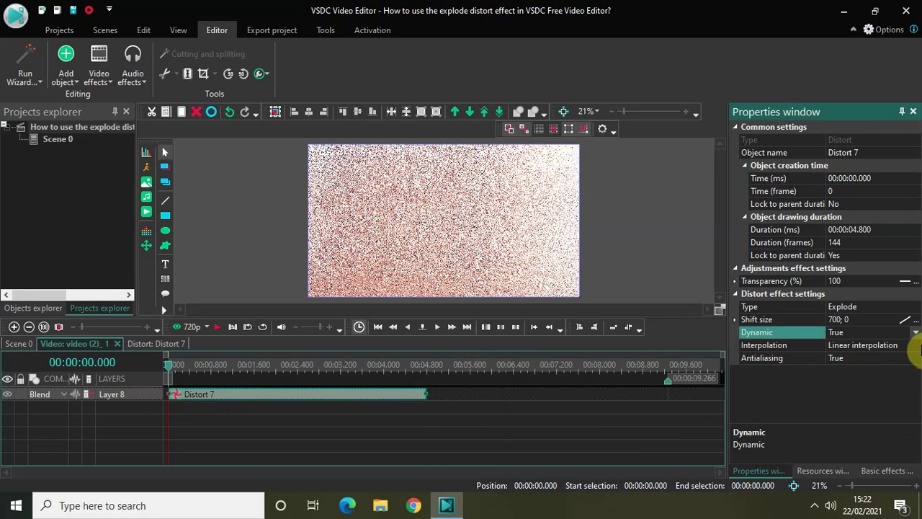
Try Cubic interpolation for the Explode effect, preview it, and rewind
left_click(916, 346)
left_click(916, 347)
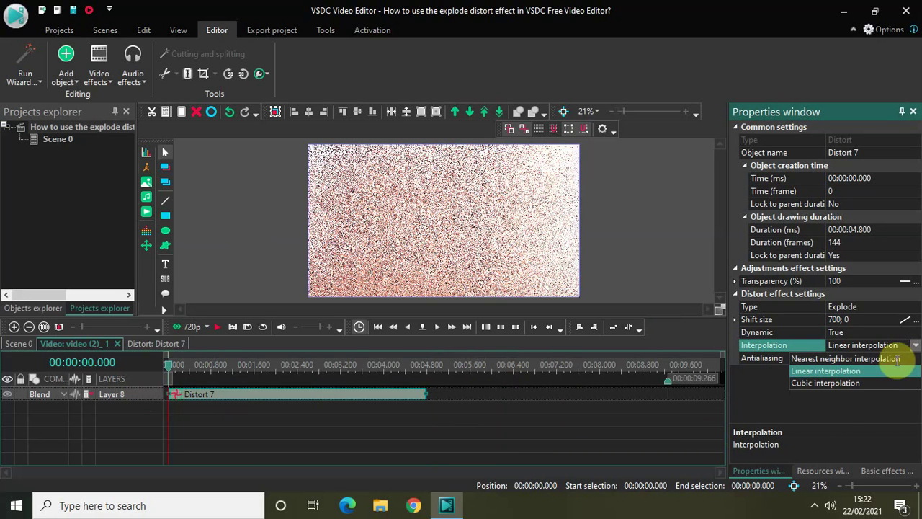
left_click(871, 383)
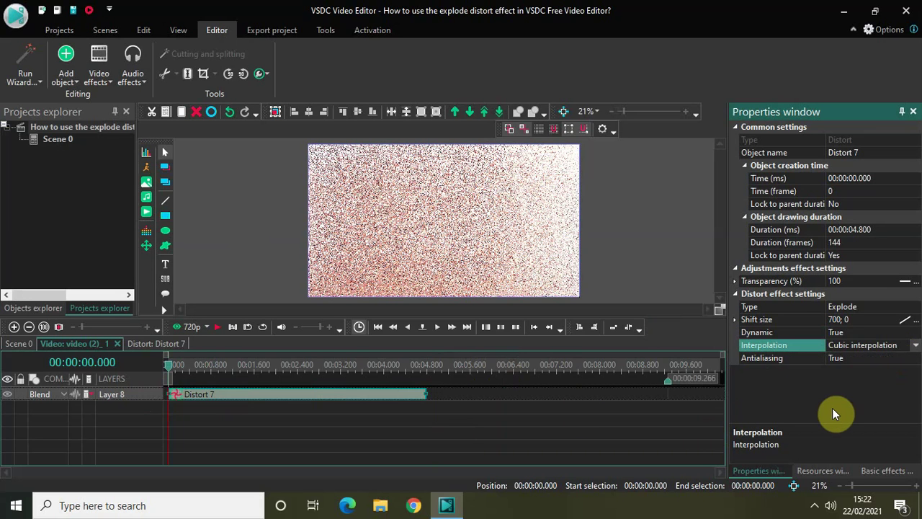
key("space")
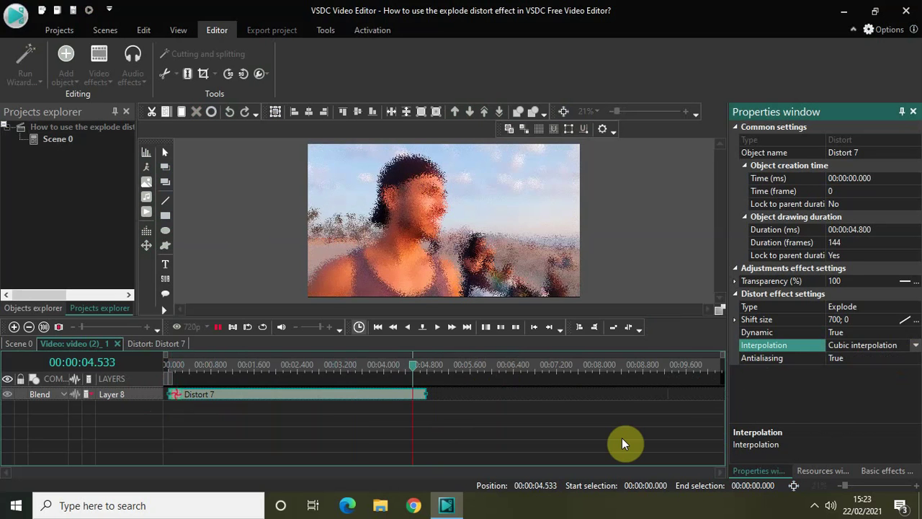
key("space")
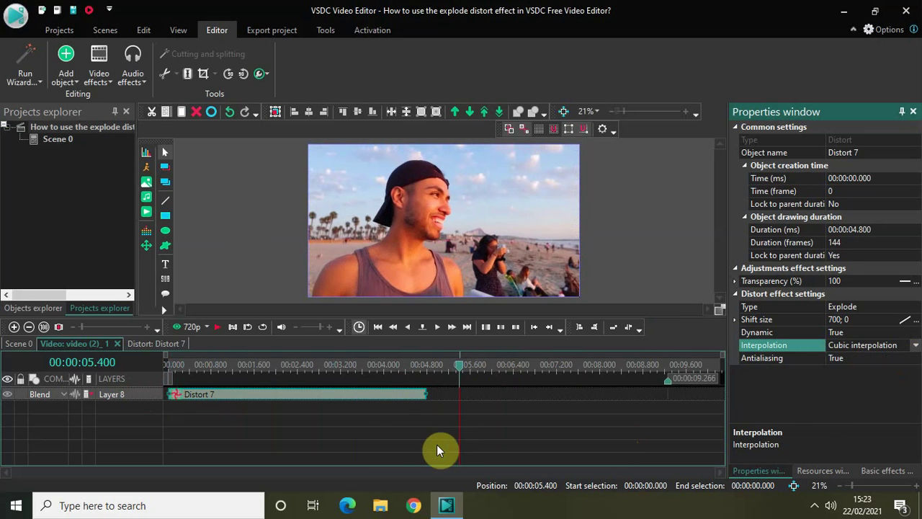
left_click(171, 366)
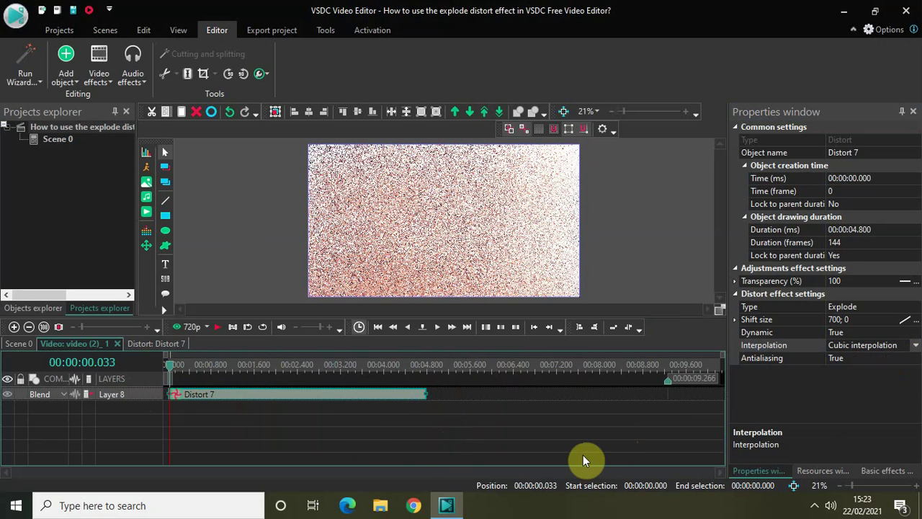
Switch the interpolation to Nearest neighbor and play the preview
left_click(915, 346)
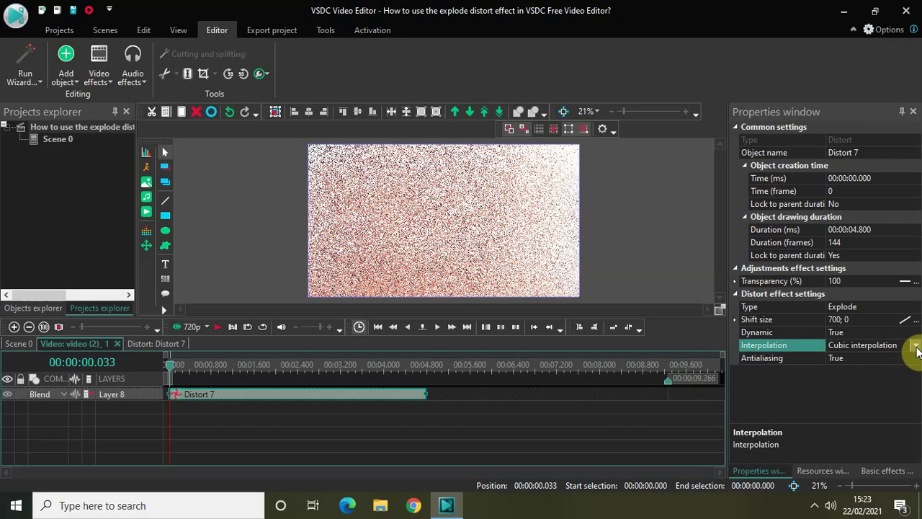
left_click(915, 346)
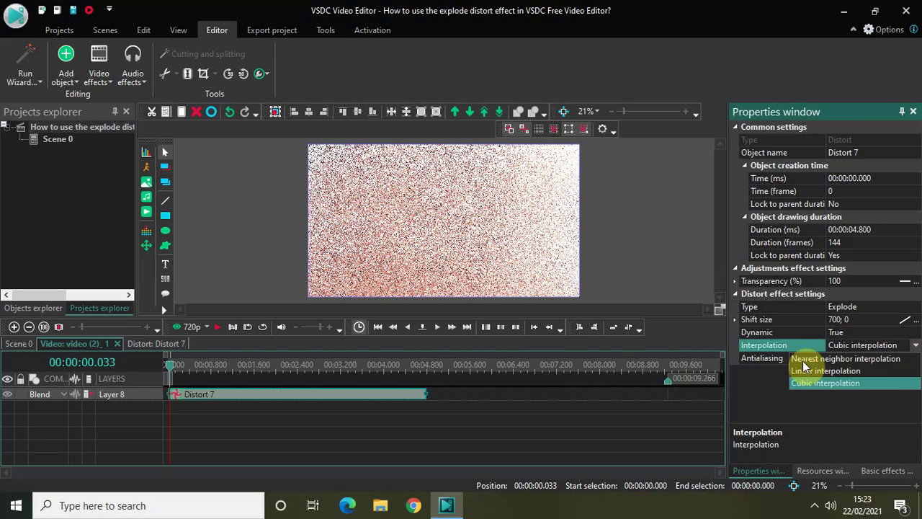
left_click(856, 360)
key("space")
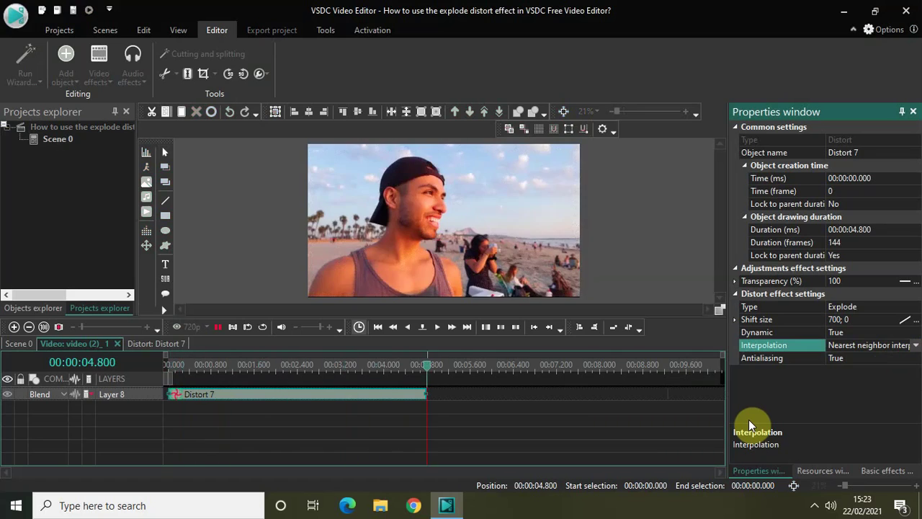
Stop playback, trim Distort 7 to 2.866 seconds (86 frames), and rewind to 0
key("space")
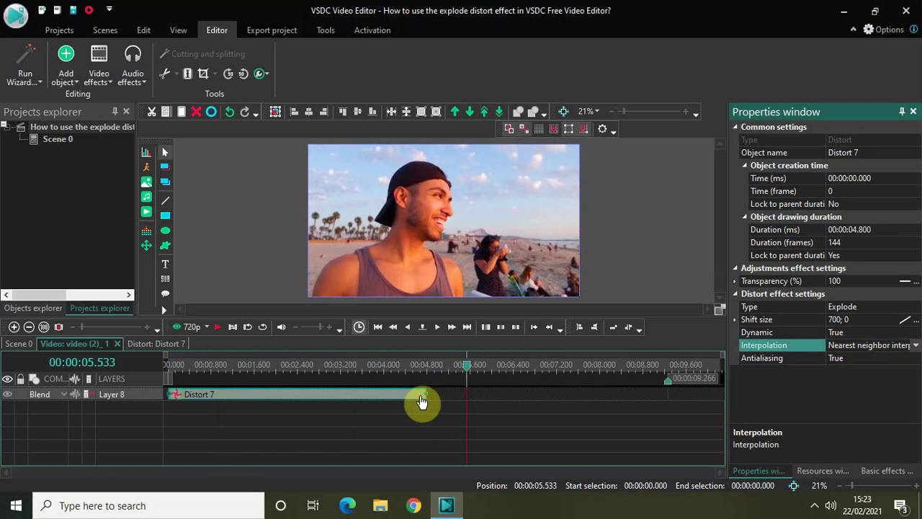
left_click_drag(422, 398, 319, 398)
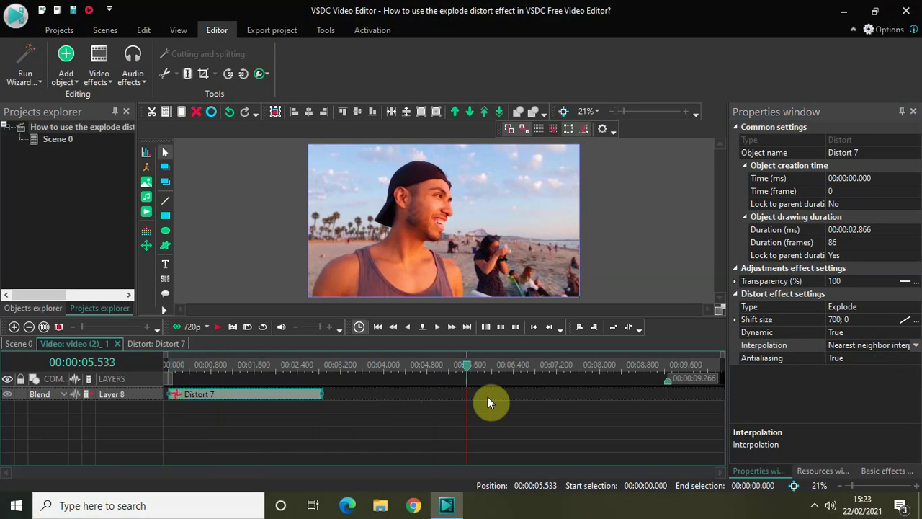
left_click_drag(465, 370, 123, 416)
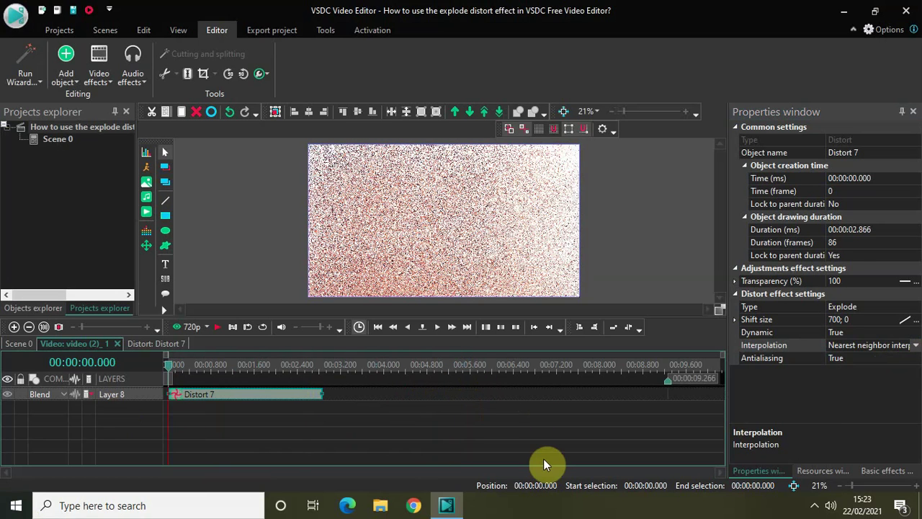
Set the Explode effect's Antialiasing to False and preview the playback
left_click(911, 360)
left_click(913, 360)
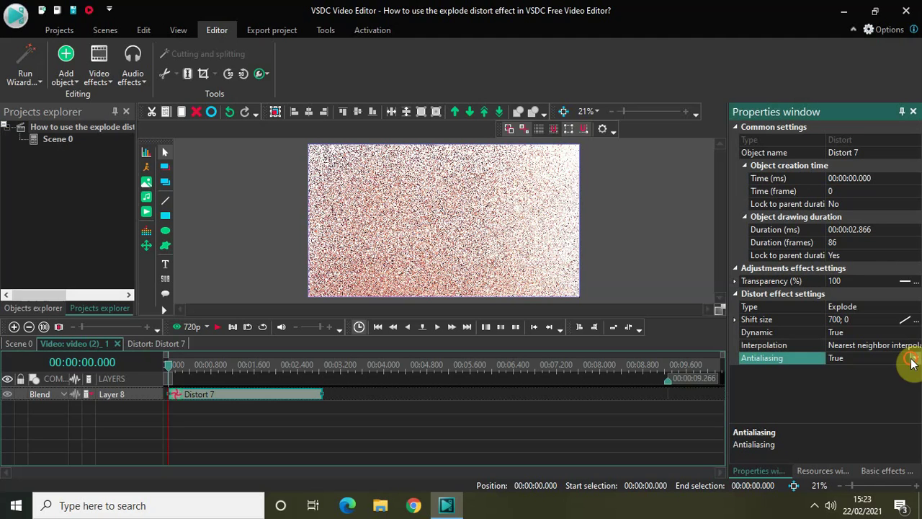
left_click(911, 361)
left_click(865, 384)
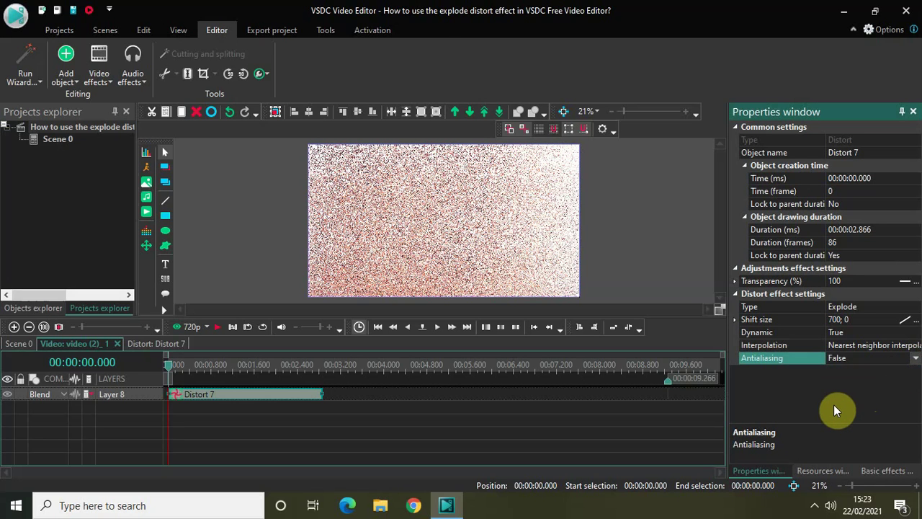
key("space")
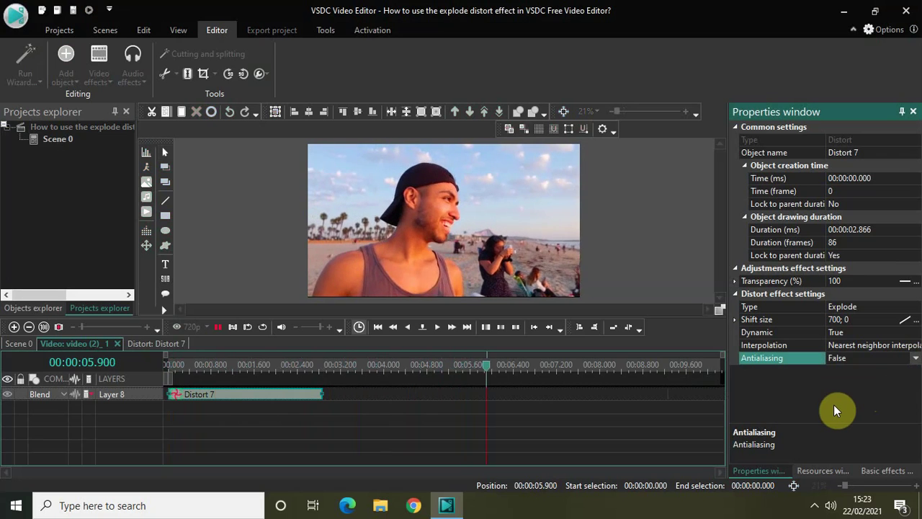
key("space")
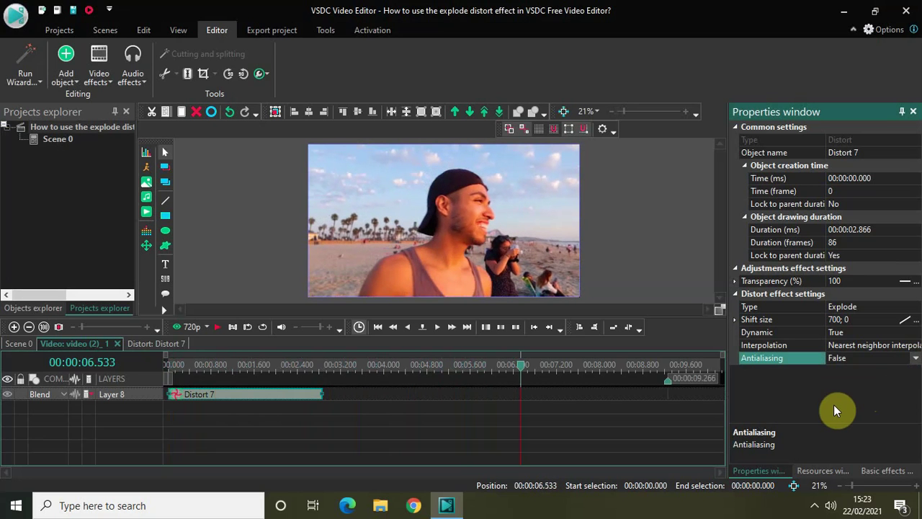